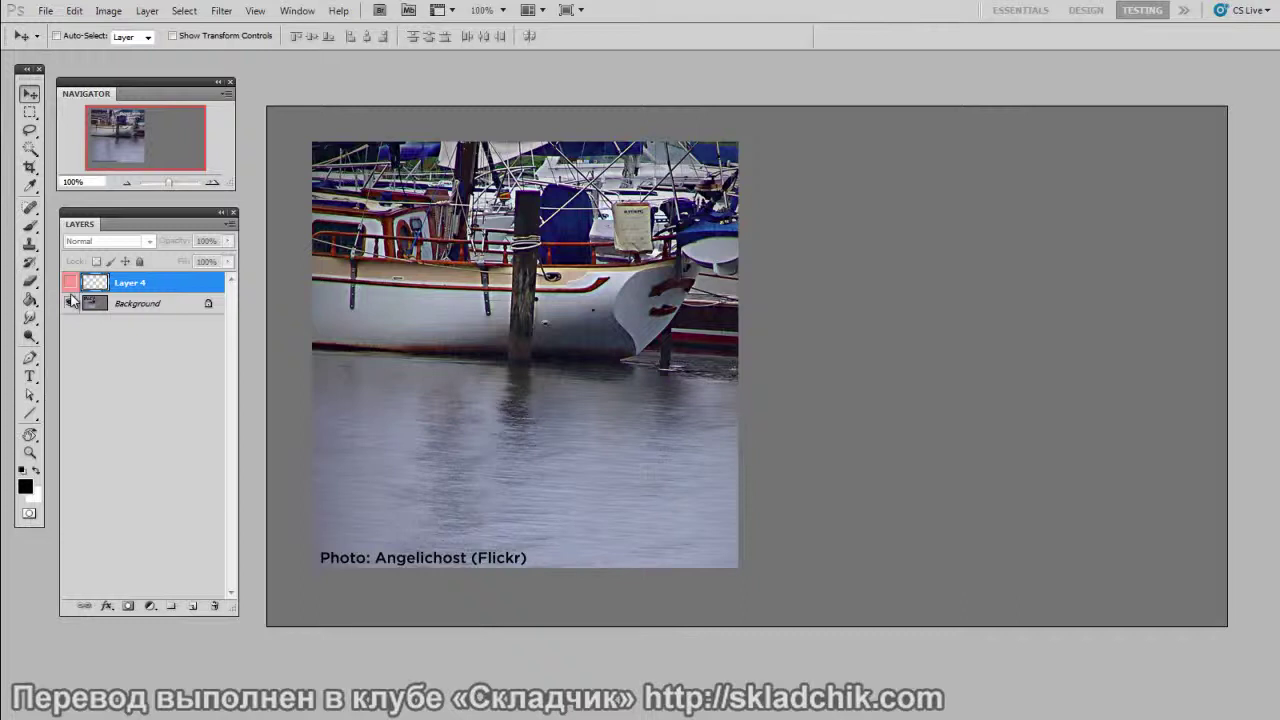
Show Layer 4 and move its black square outline over the water in the photo's lower right area
left_click(69, 282)
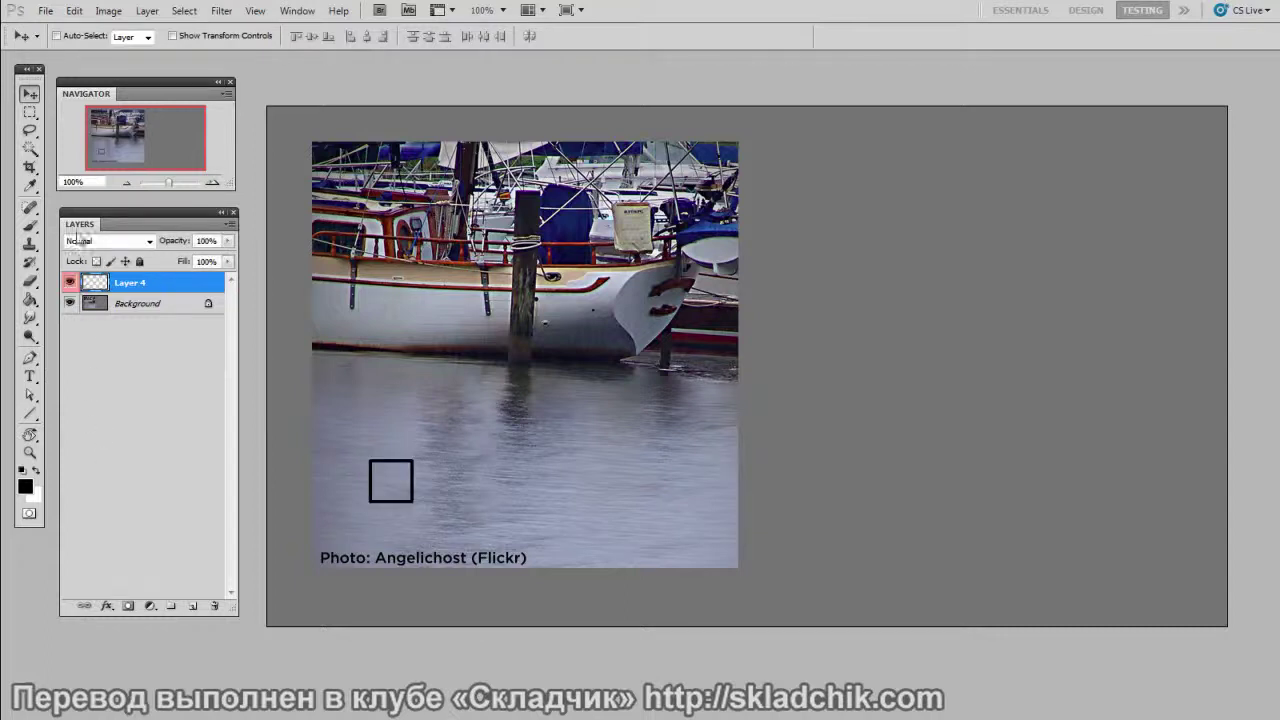
left_click_drag(470, 502, 629, 506)
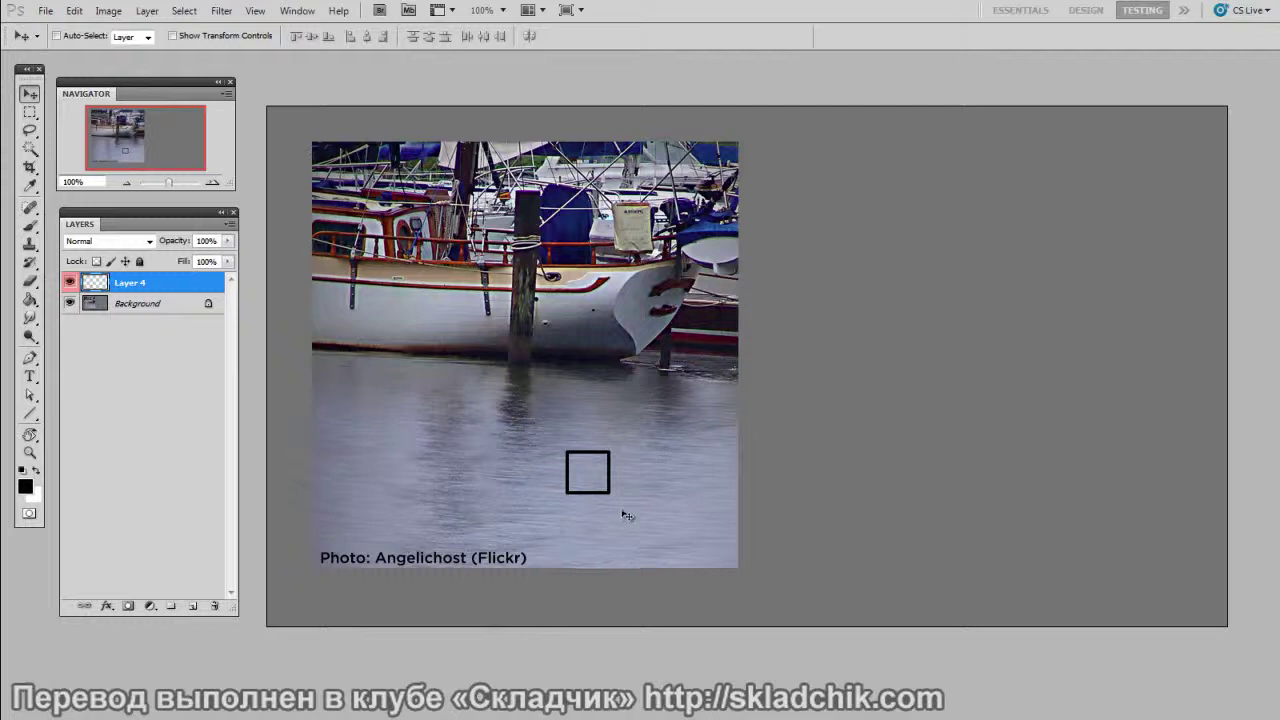
left_click_drag(634, 471, 662, 509)
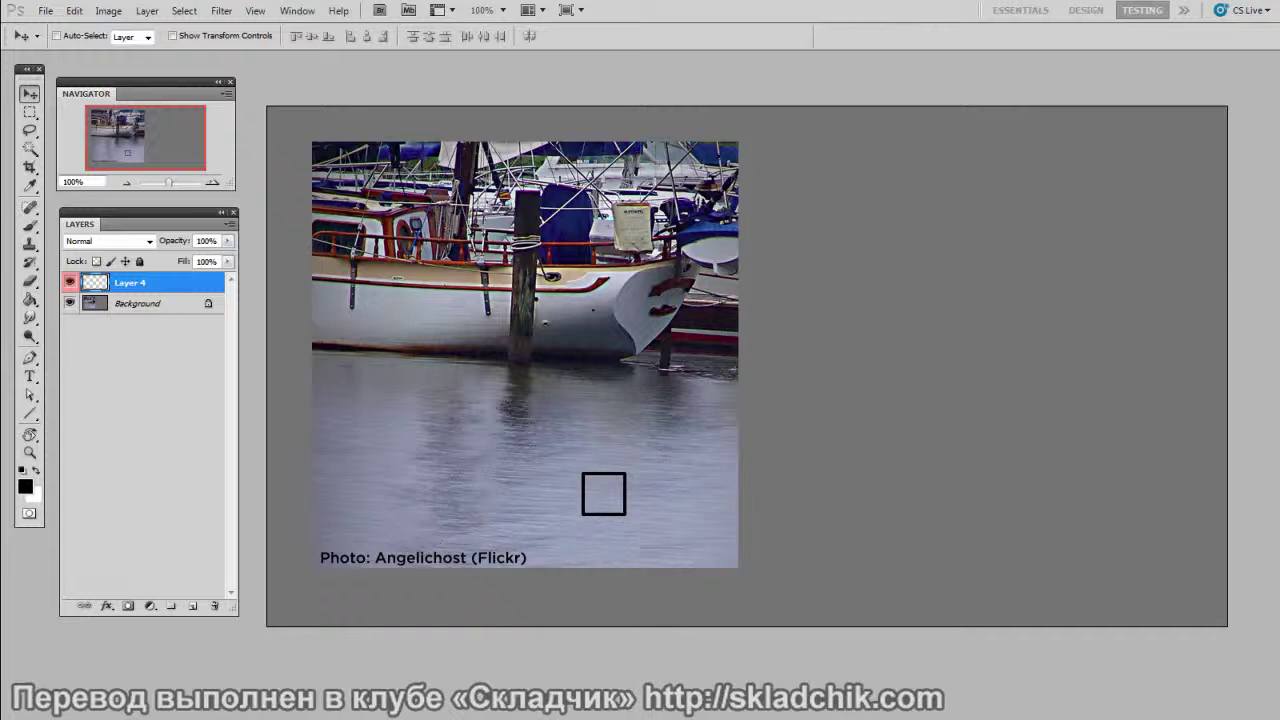
Add a new layer above Layer 4
left_click(192, 606)
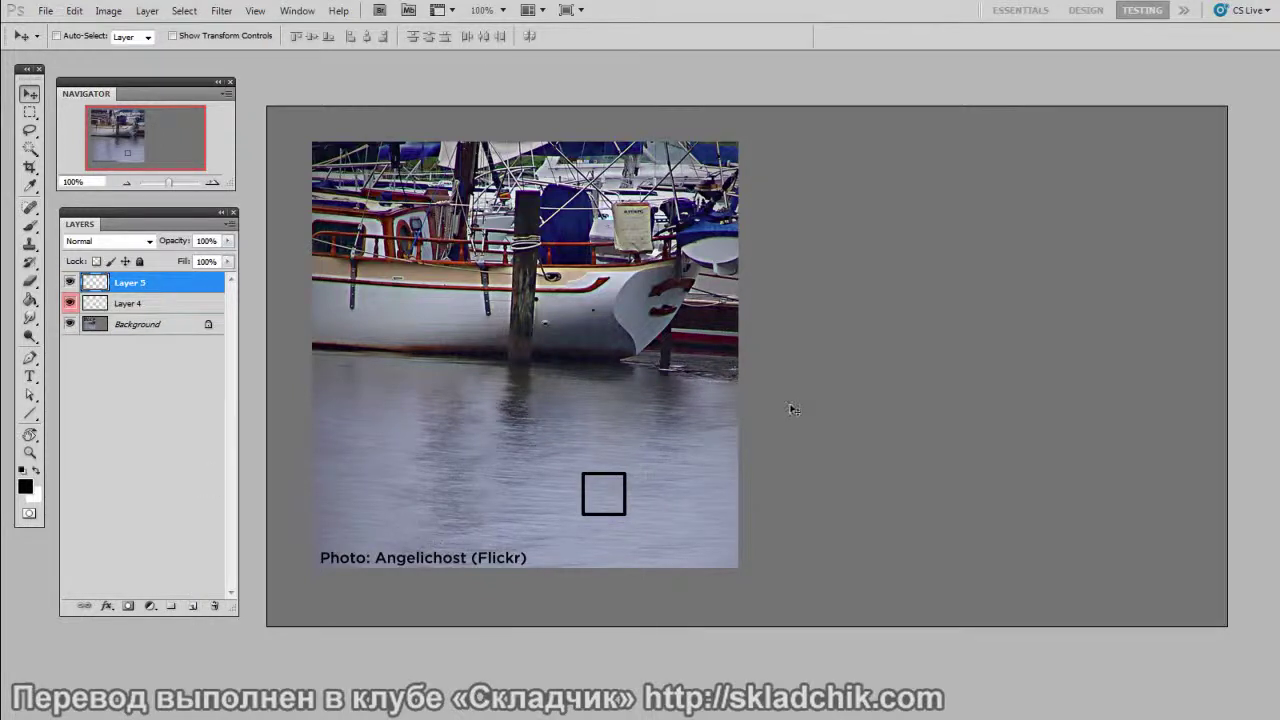
left_click(25, 487)
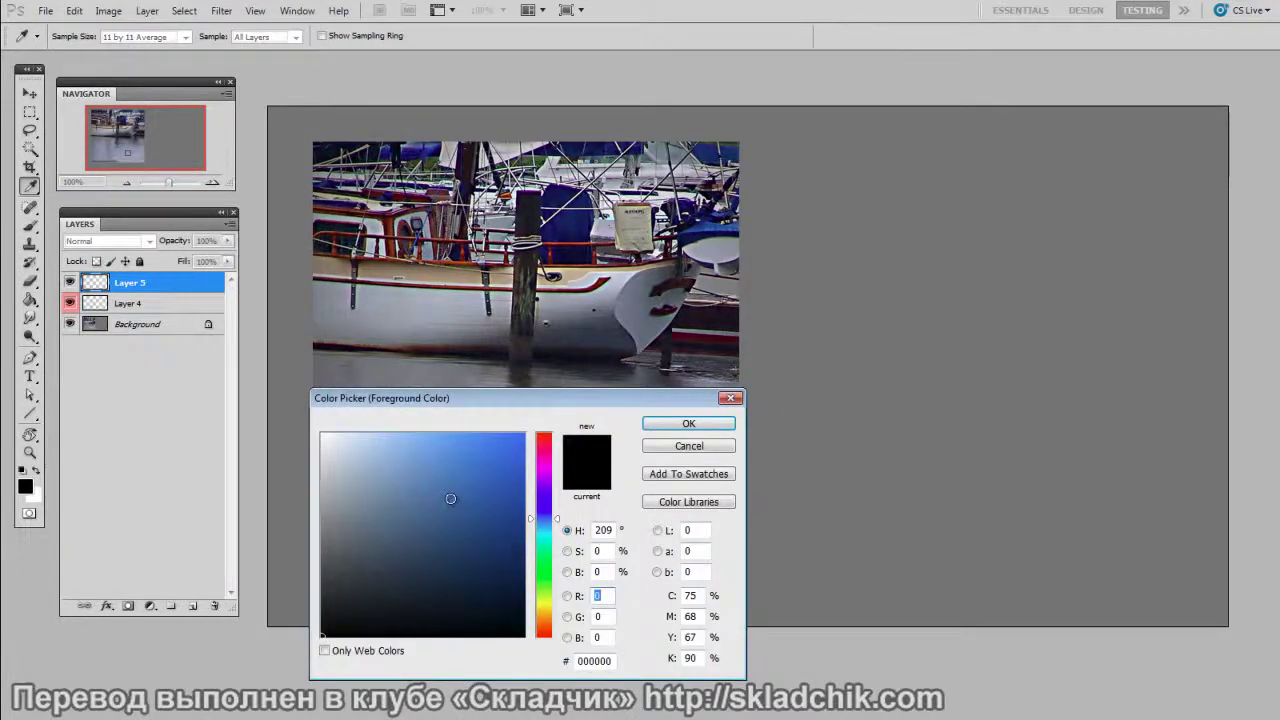
left_click(688, 423)
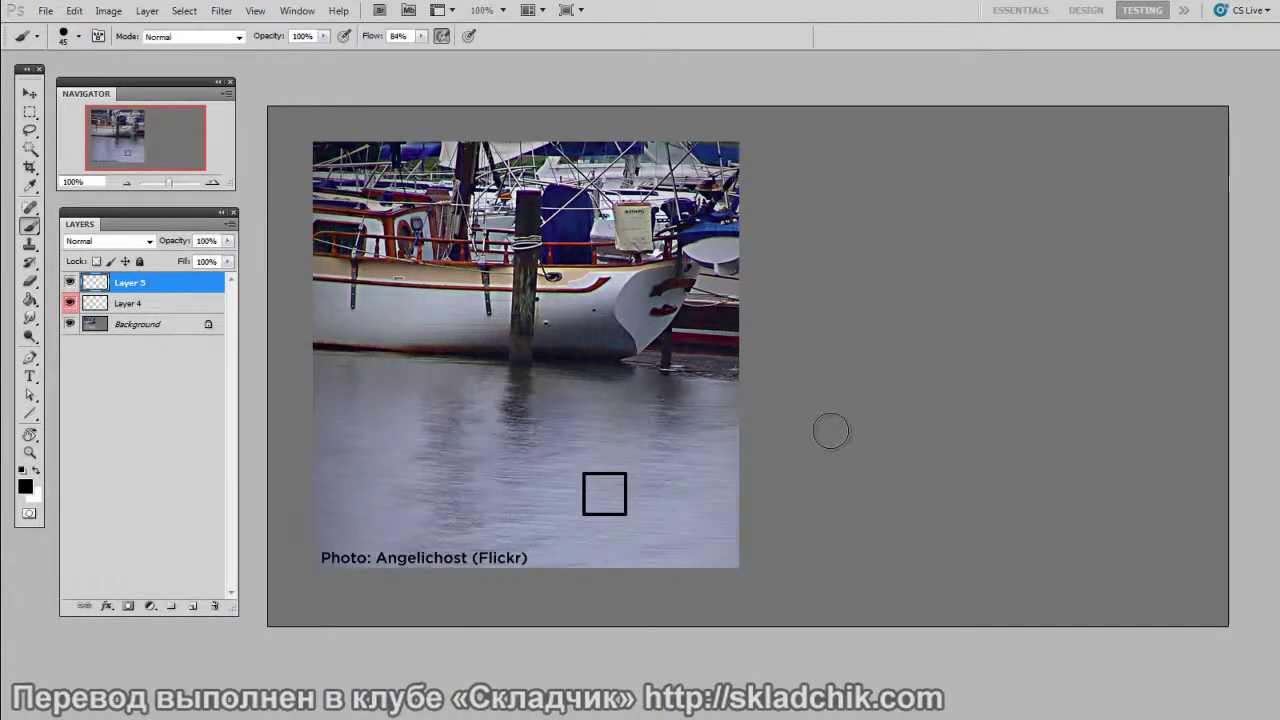
Set the foreground colour to pale blue #b6c3dc and paint a round swatch on the grey area beside the photo
left_click(25, 487)
left_click_drag(672, 410, 1175, 254)
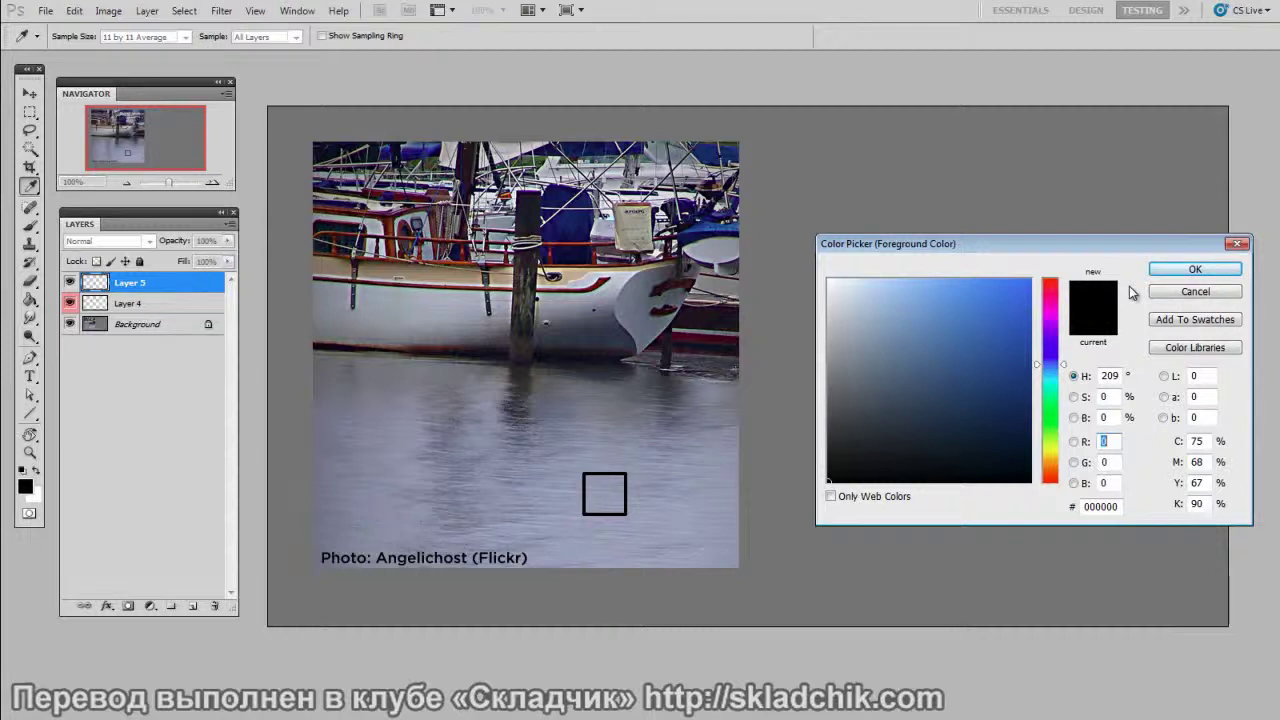
left_click_drag(880, 340, 865, 316)
left_click_drag(1114, 248, 1144, 265)
left_click_drag(893, 332, 897, 328)
left_click(1092, 383)
left_click_drag(1091, 382, 1091, 380)
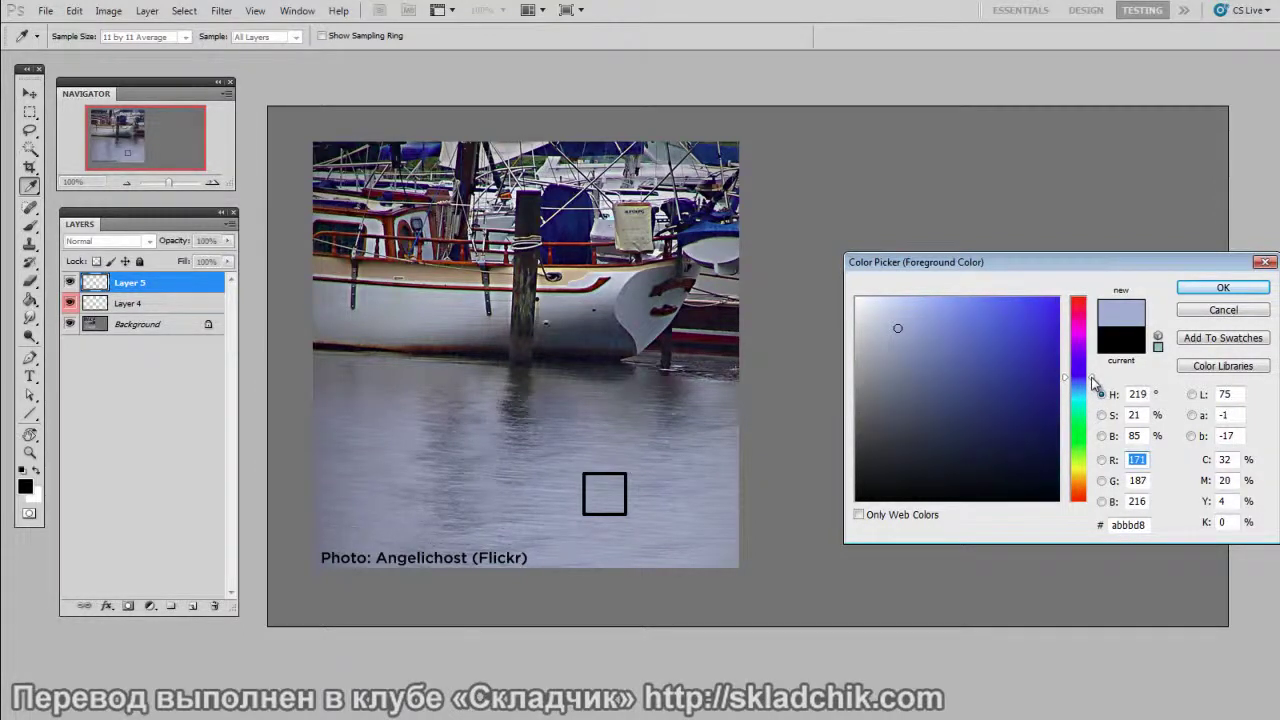
left_click_drag(897, 328, 890, 325)
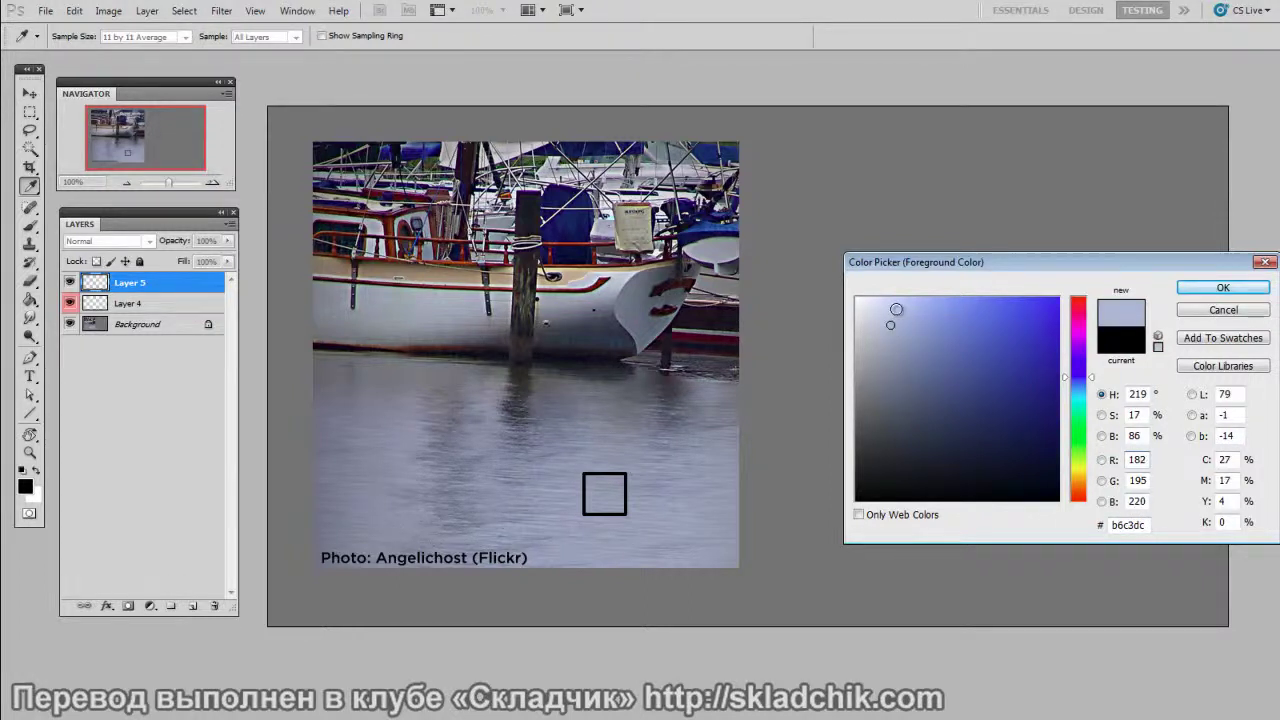
left_click(1221, 289)
key("b")
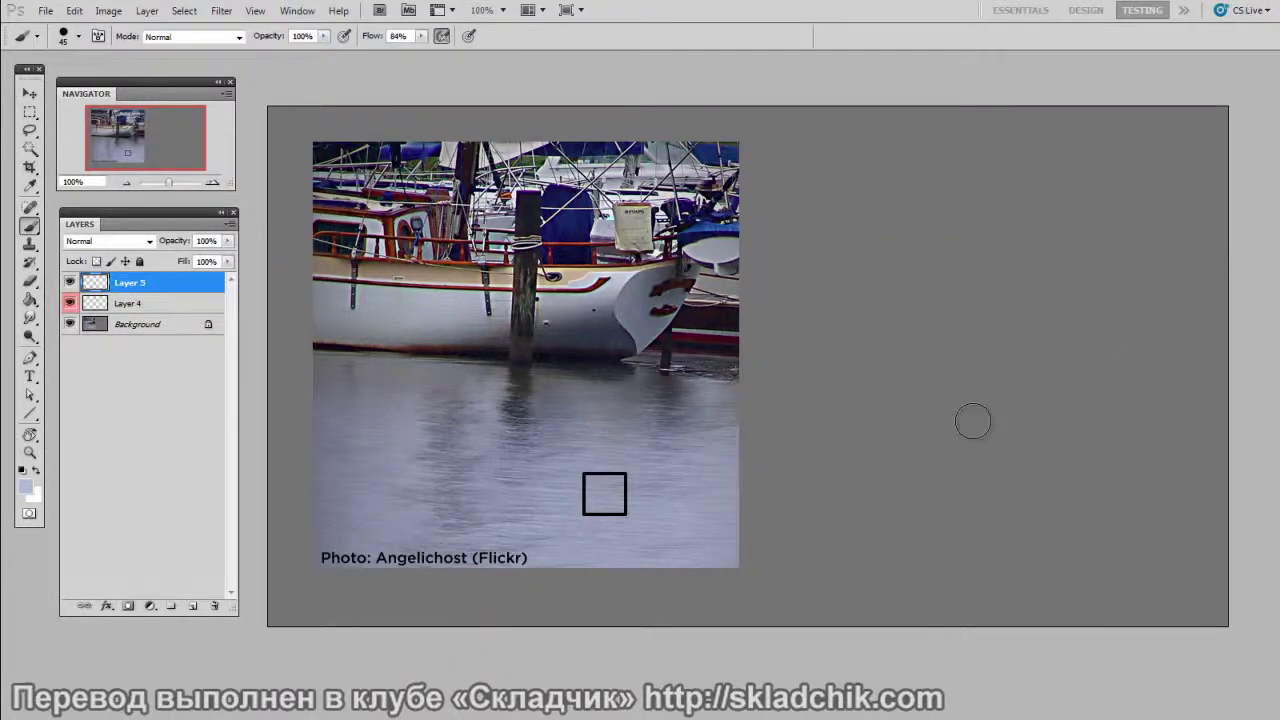
left_click_drag(936, 285, 936, 292)
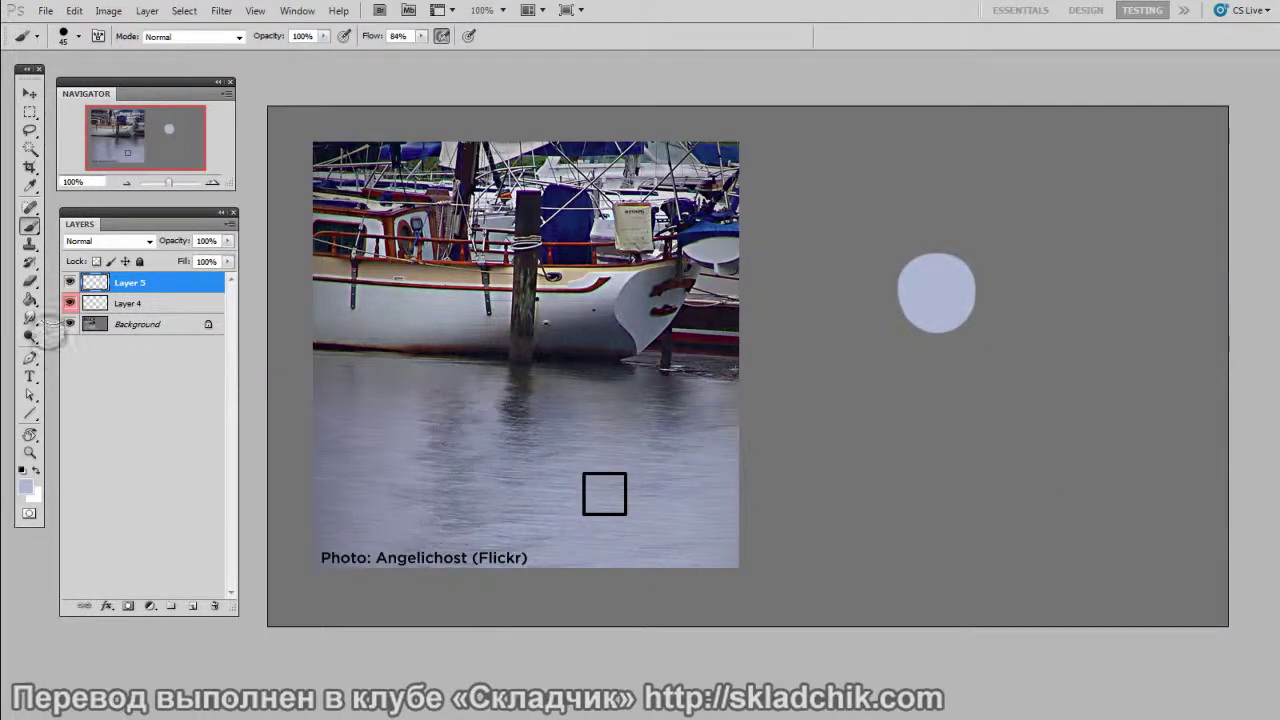
Sample the water colour inside the black square with the Eyedropper using an 11 by 11 Average sample size
left_click(33, 187)
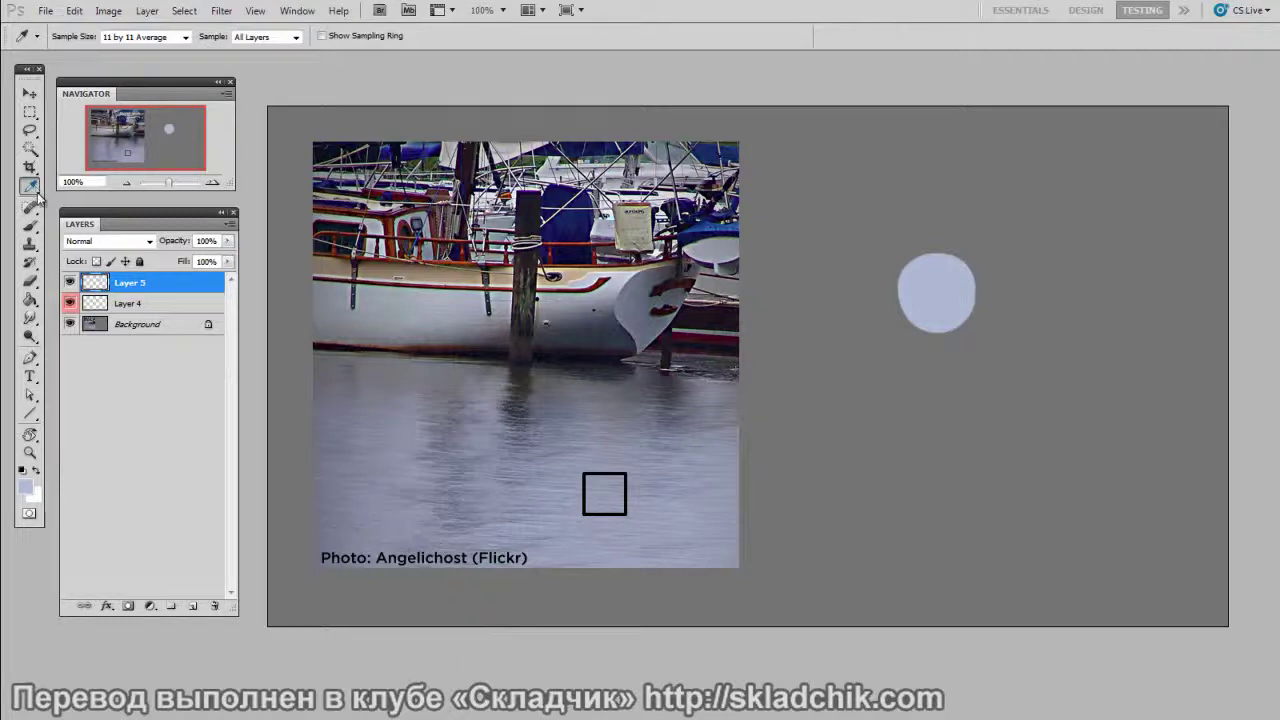
left_click(185, 38)
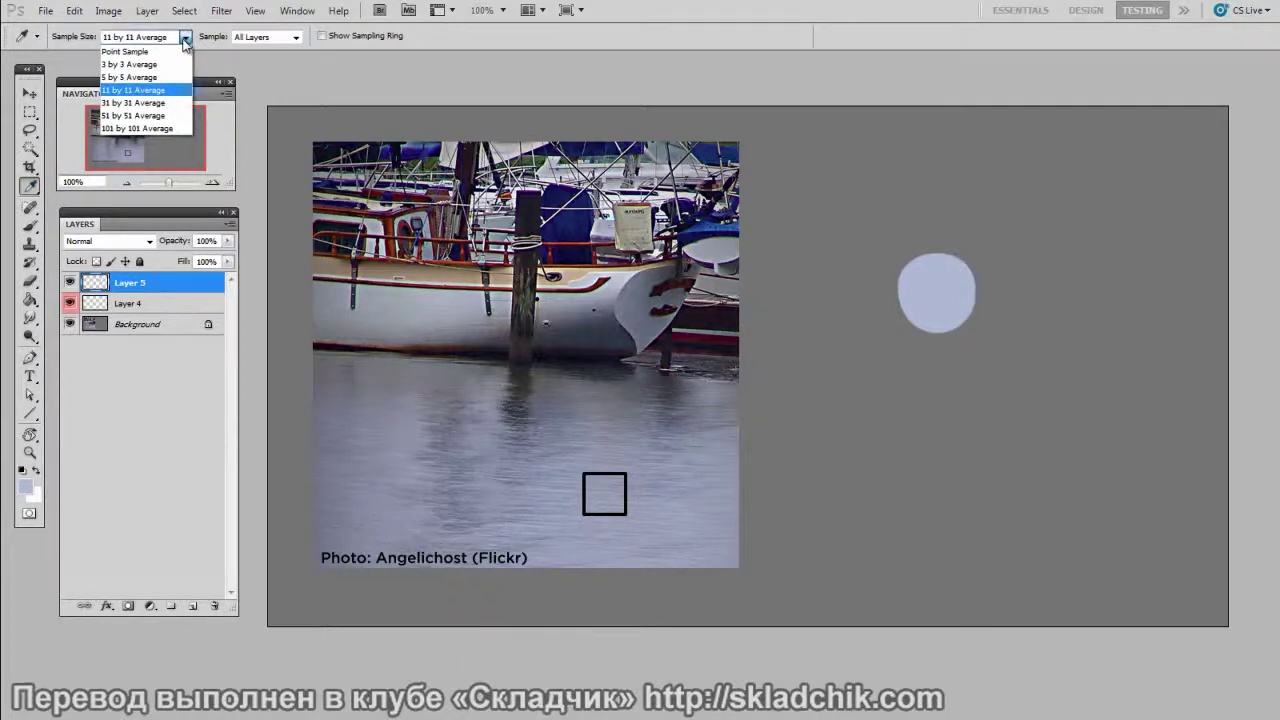
left_click(170, 96)
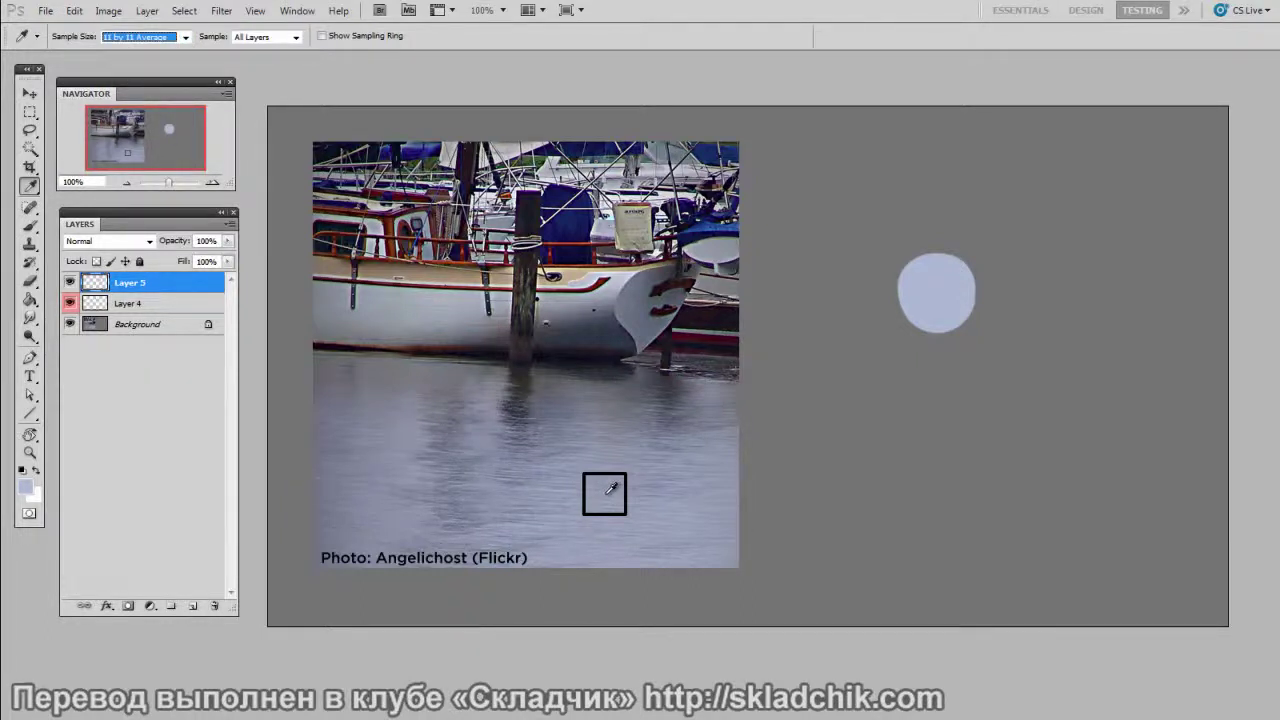
left_click(610, 492)
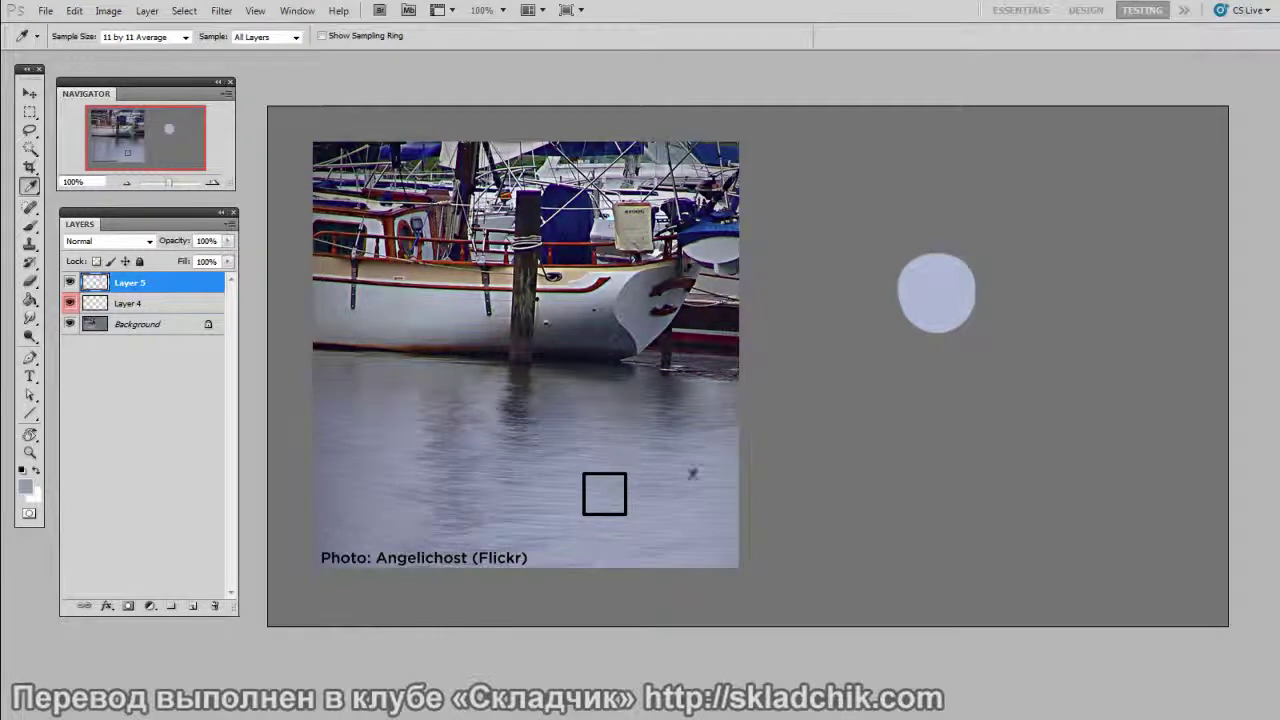
Enlarge the brush to 90 and paint a round swatch of the sampled water colour beside the pale blue one
key("b")
key("bracketright")
key("bracketright")
key("bracketright")
key("bracketright")
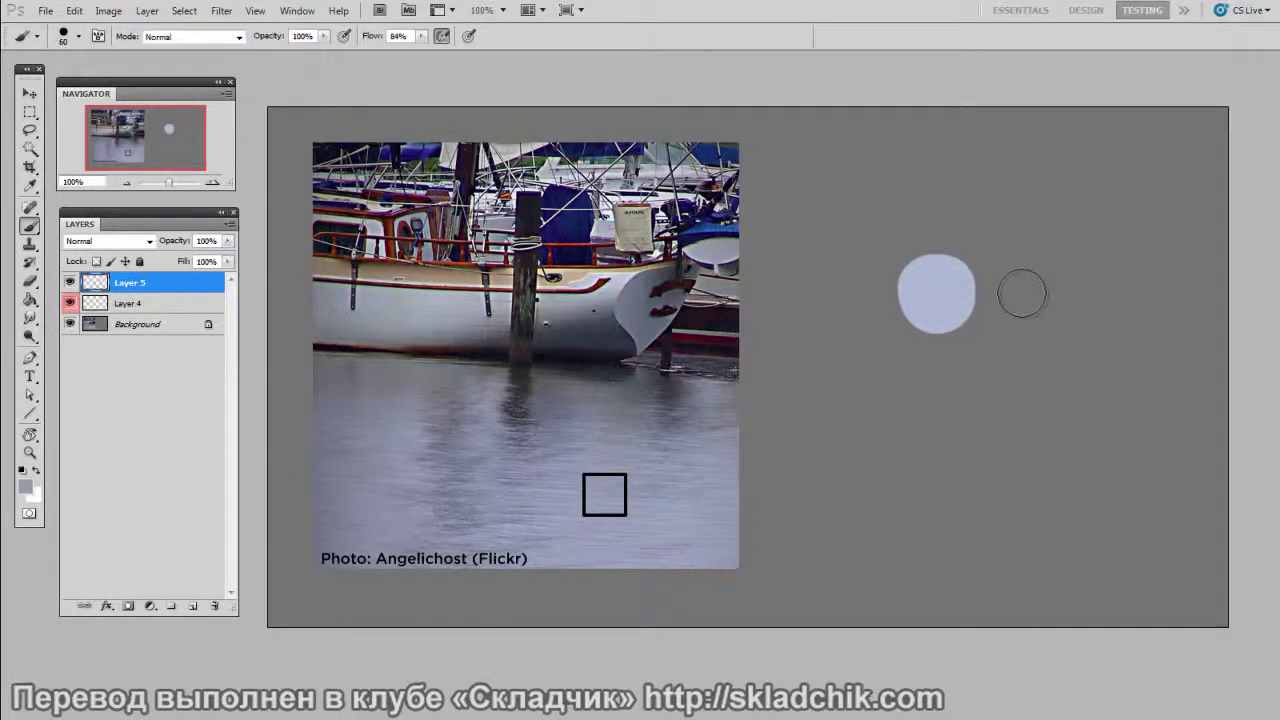
left_click(1020, 295)
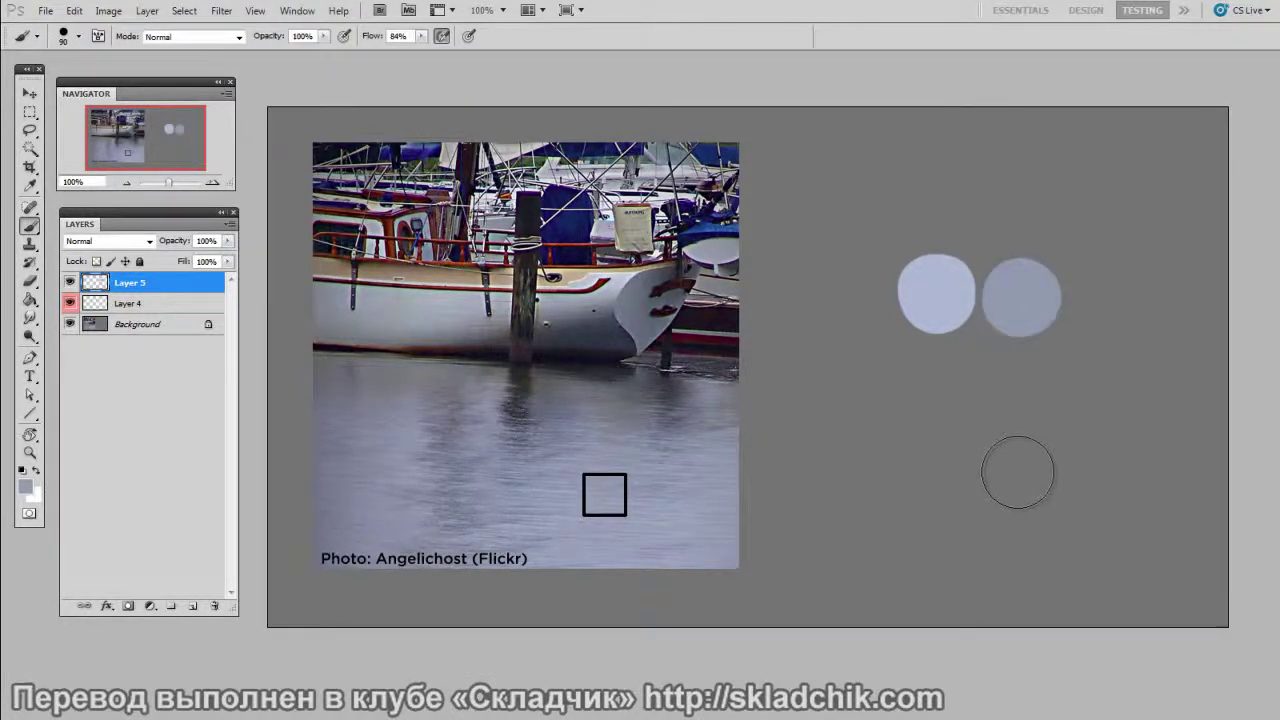
Compare the hue, saturation and brightness values of the two painted swatches in the foreground Color Picker
scroll(1006, 457, "up", 1)
scroll(1006, 457, "right", 2)
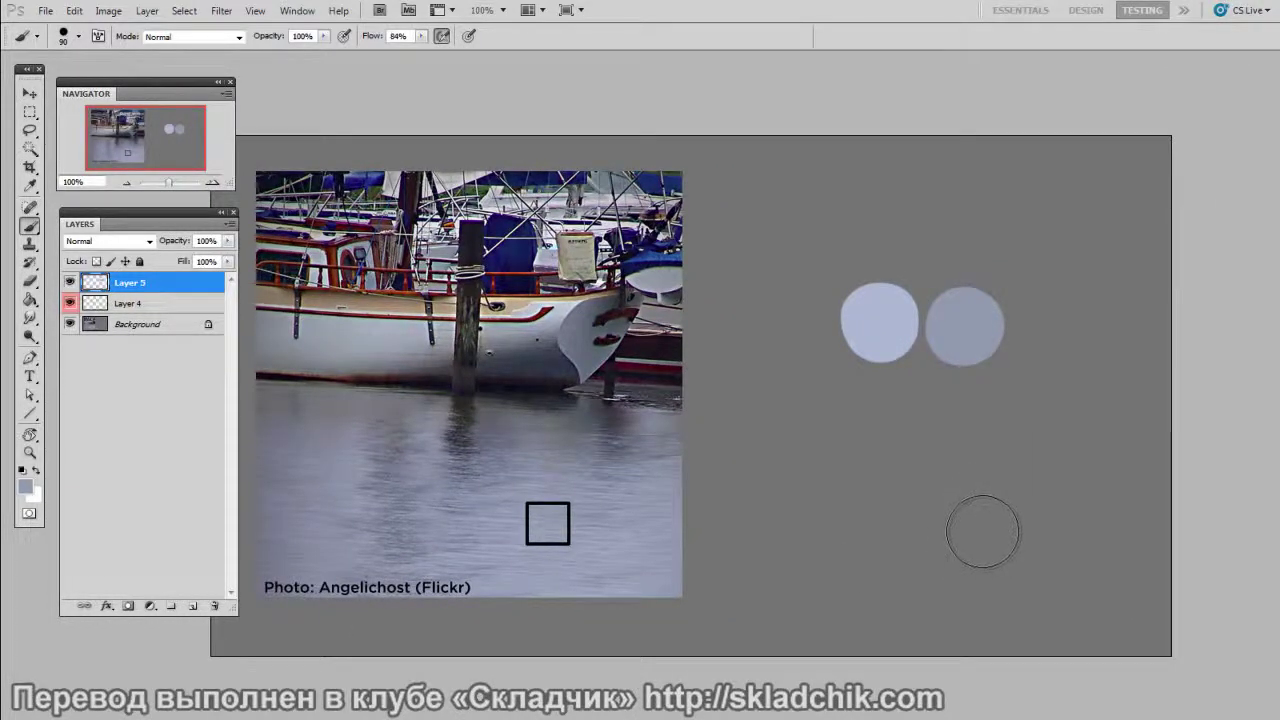
left_click(28, 488)
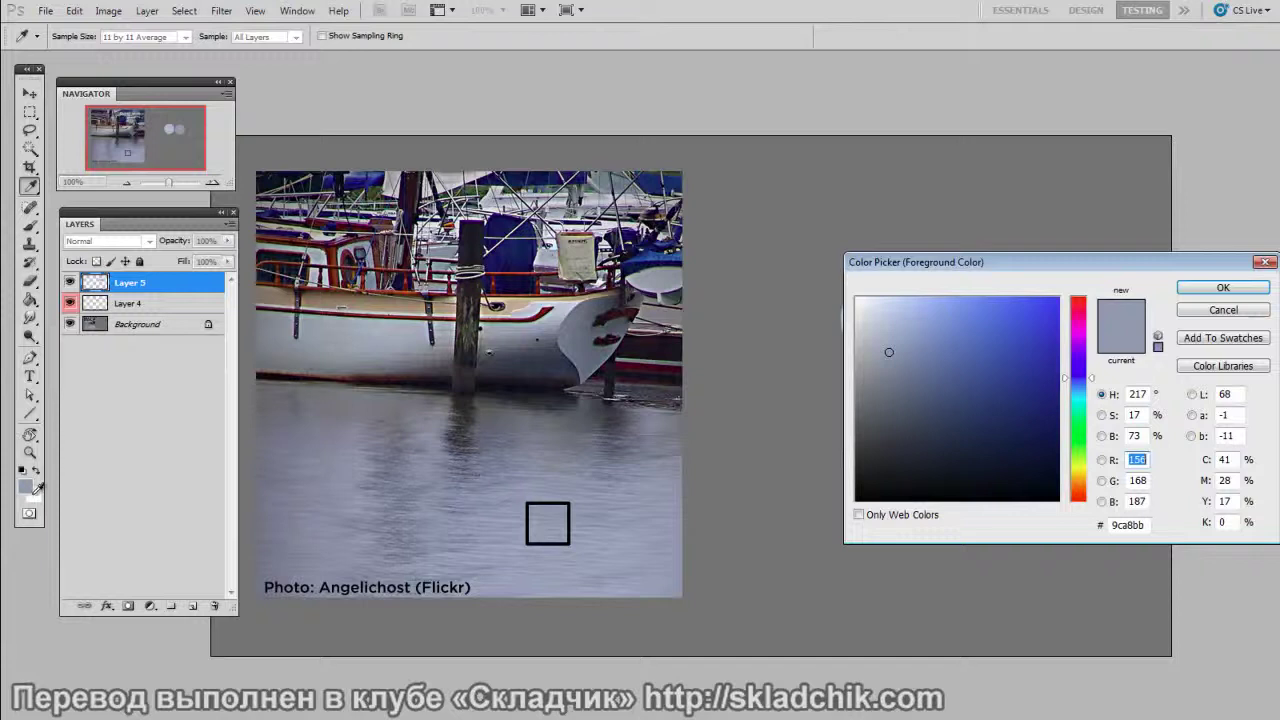
mouse_move(1117, 272)
left_mouse_down()
mouse_move(644, 313)
mouse_move(587, 248)
mouse_move(601, 249)
left_mouse_up()
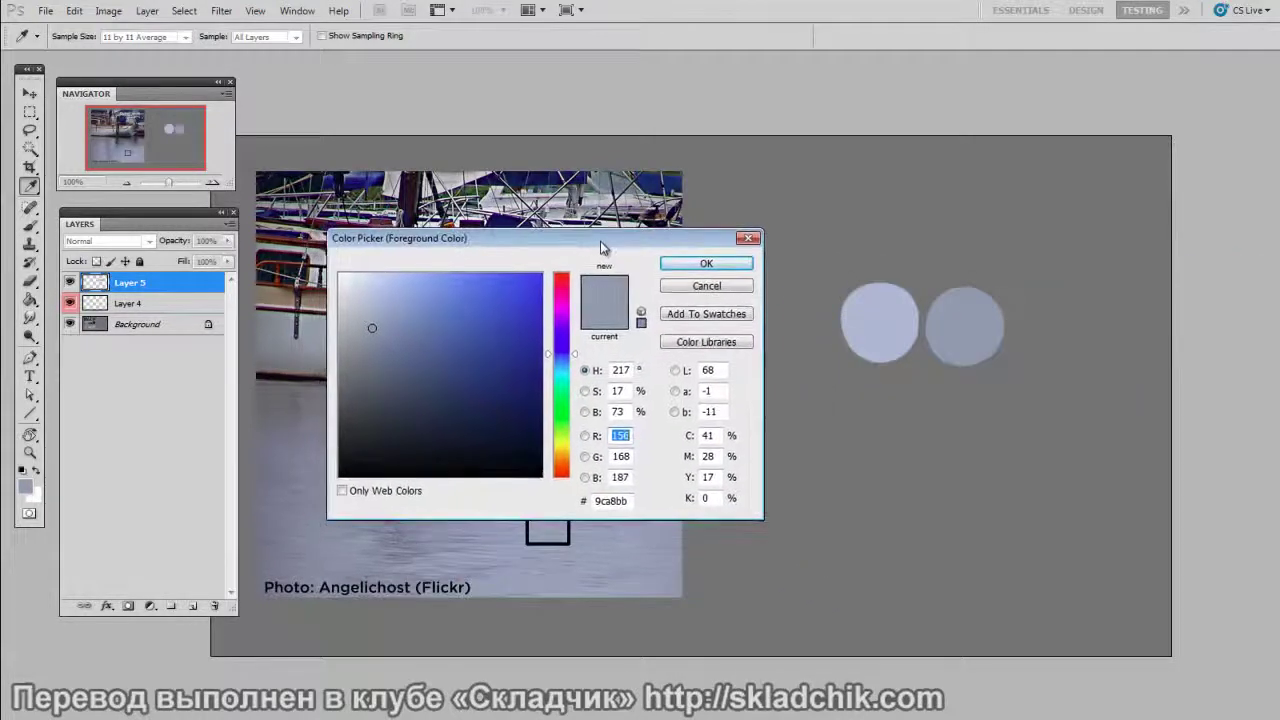
left_click(890, 326)
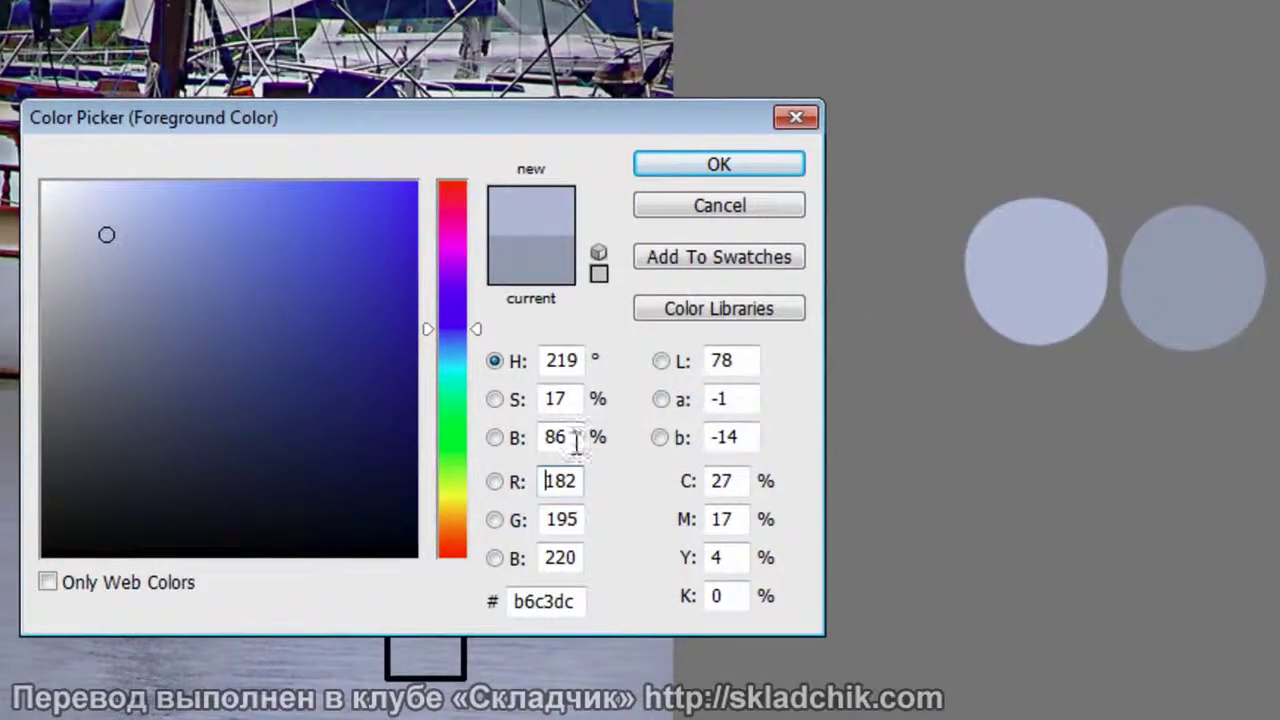
left_click(1200, 280)
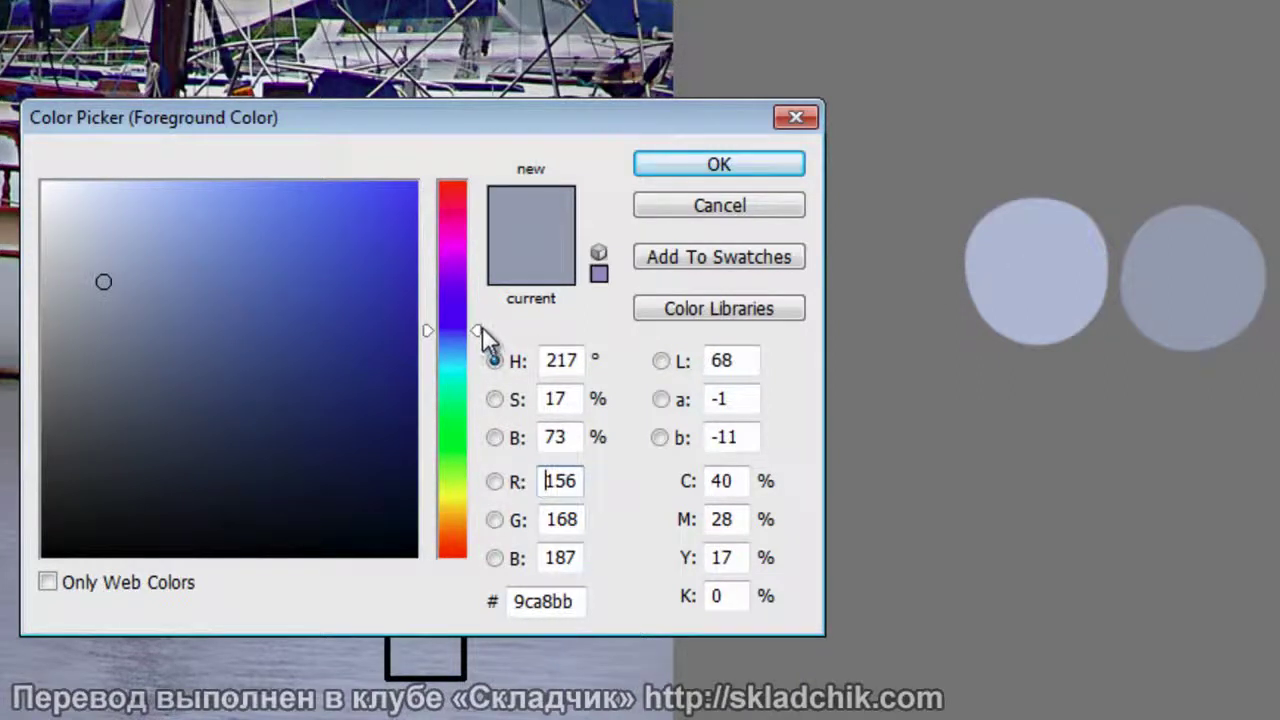
left_click(1066, 262)
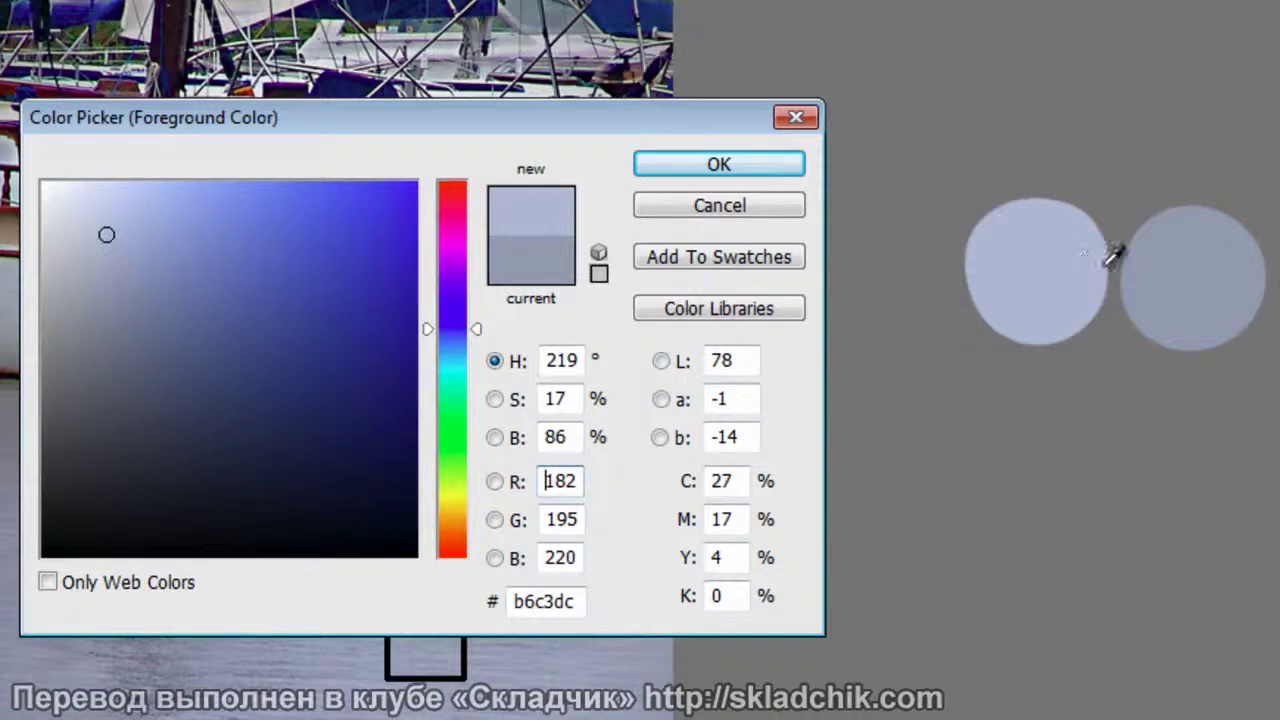
left_click(1170, 266)
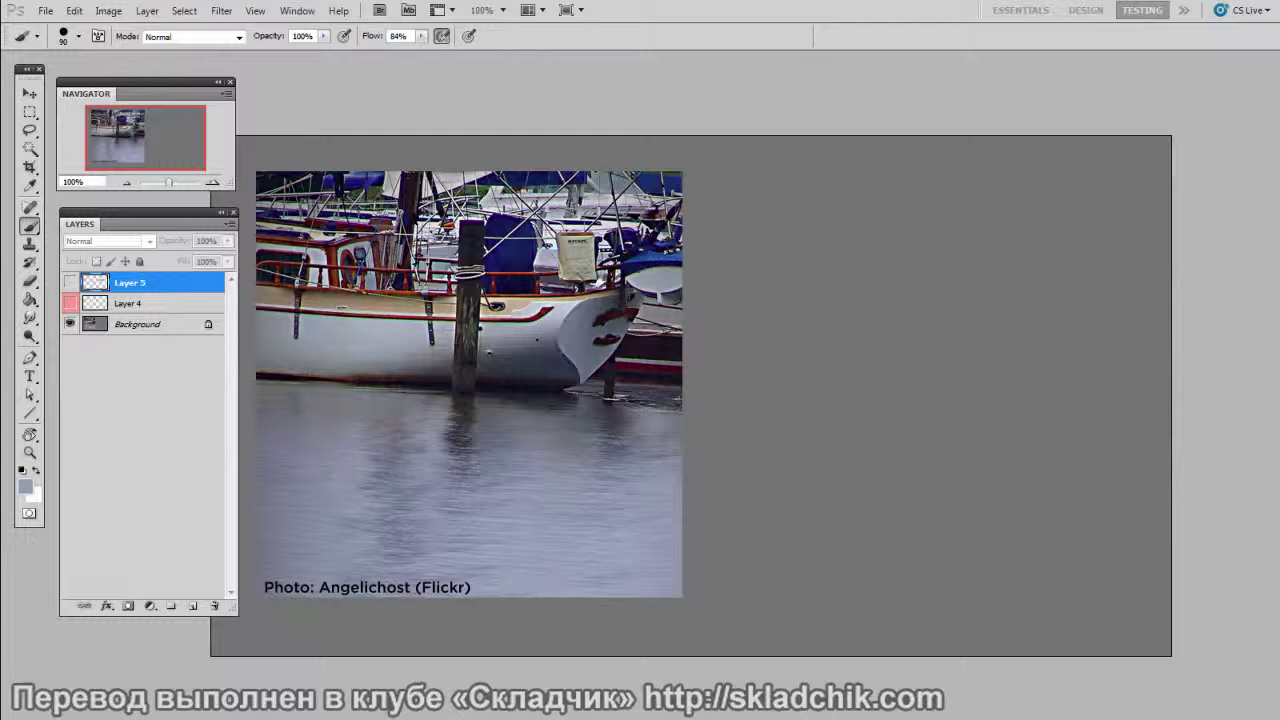
Add a new layer and fill a rectangular selection across the boat's hull and waterline with the canvas's grey
left_click(193, 606)
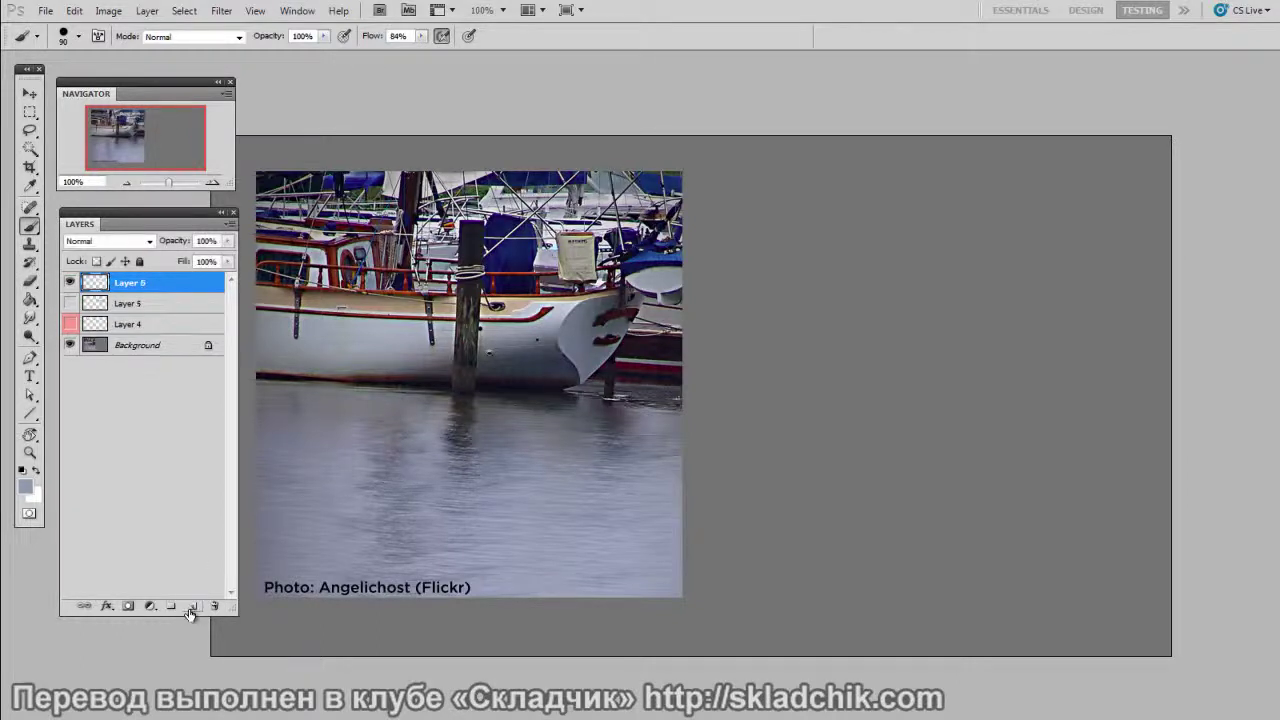
left_click(30, 114)
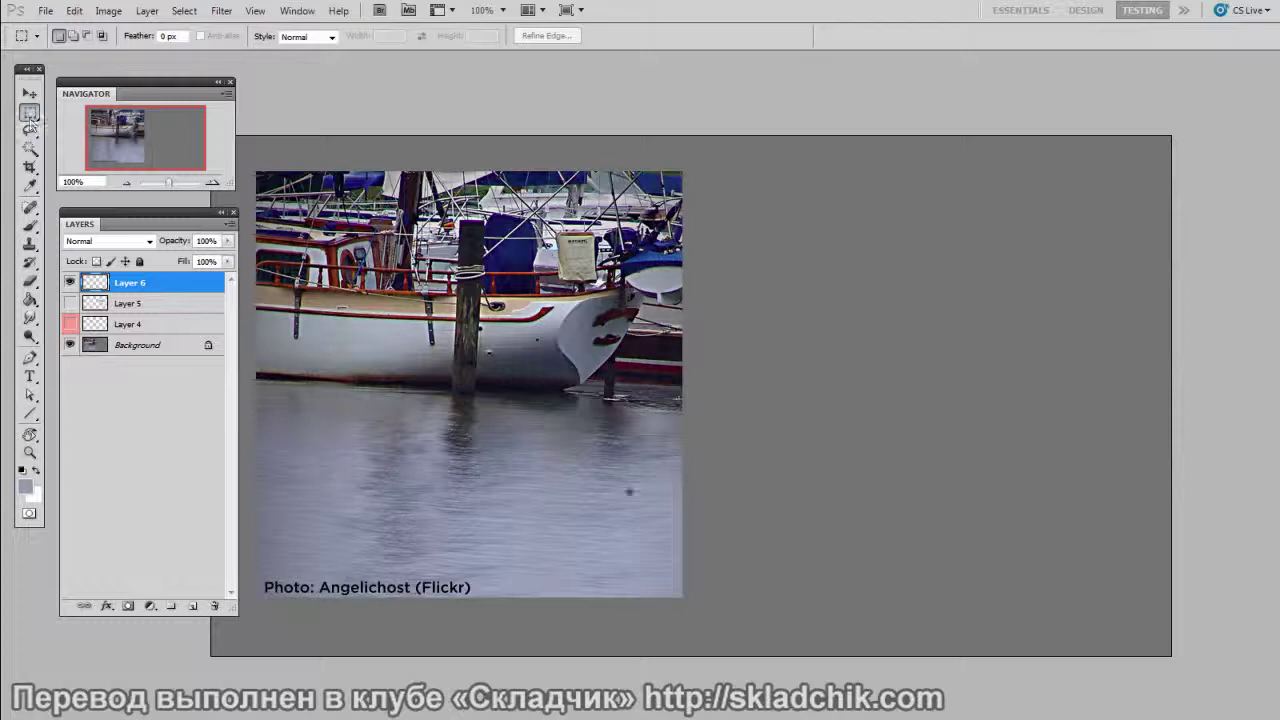
left_click_drag(326, 310, 477, 443)
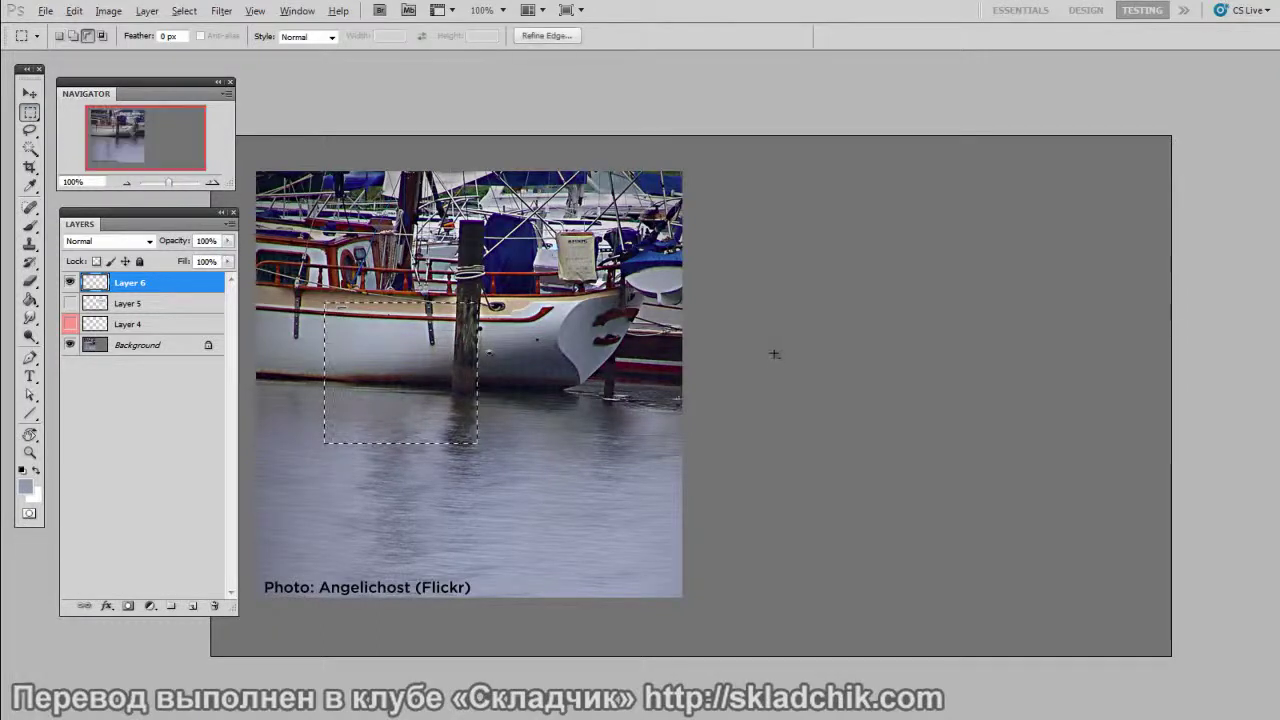
left_click(30, 299)
left_click(751, 335, "alt")
left_click(412, 350)
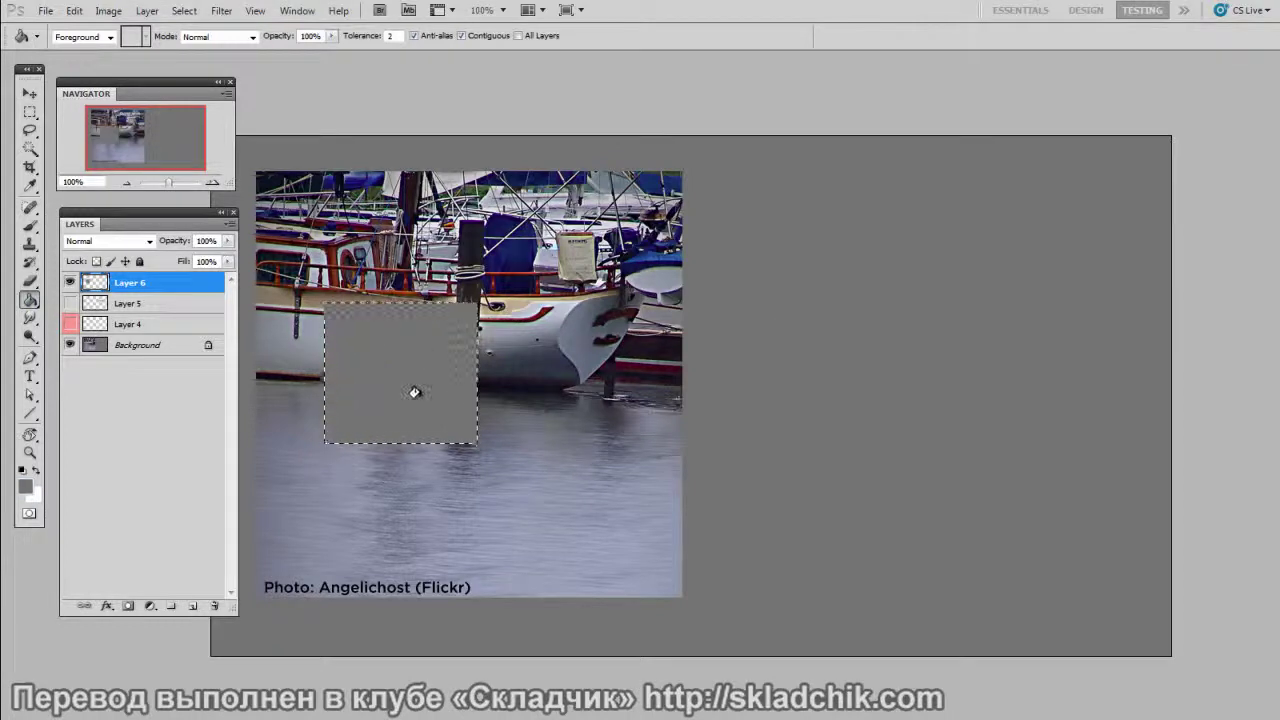
Cut a small square window out of the middle of the grey rectangle
key("ctrl+d")
key("m")
left_click_drag(380, 357, 418, 390)
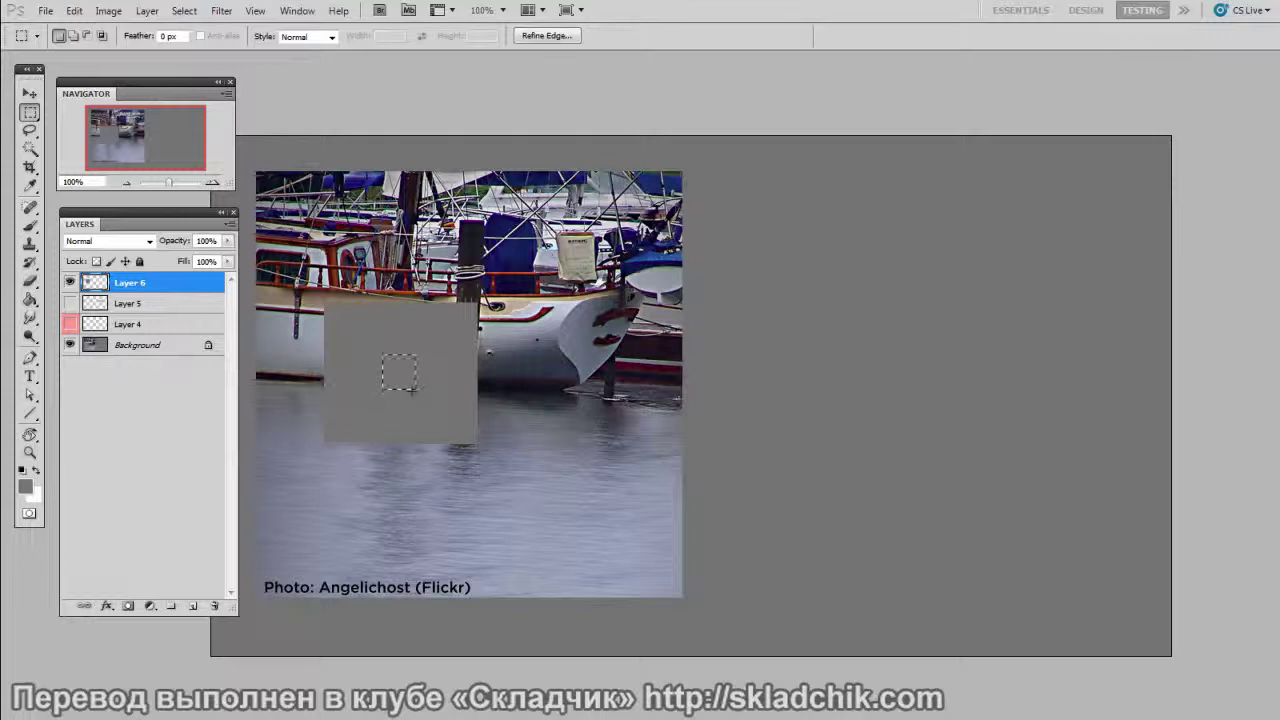
key("Delete")
Move the grey frame onto the water and reposition its window over different patches below the boat's bow
key("v")
left_click_drag(455, 405, 583, 535)
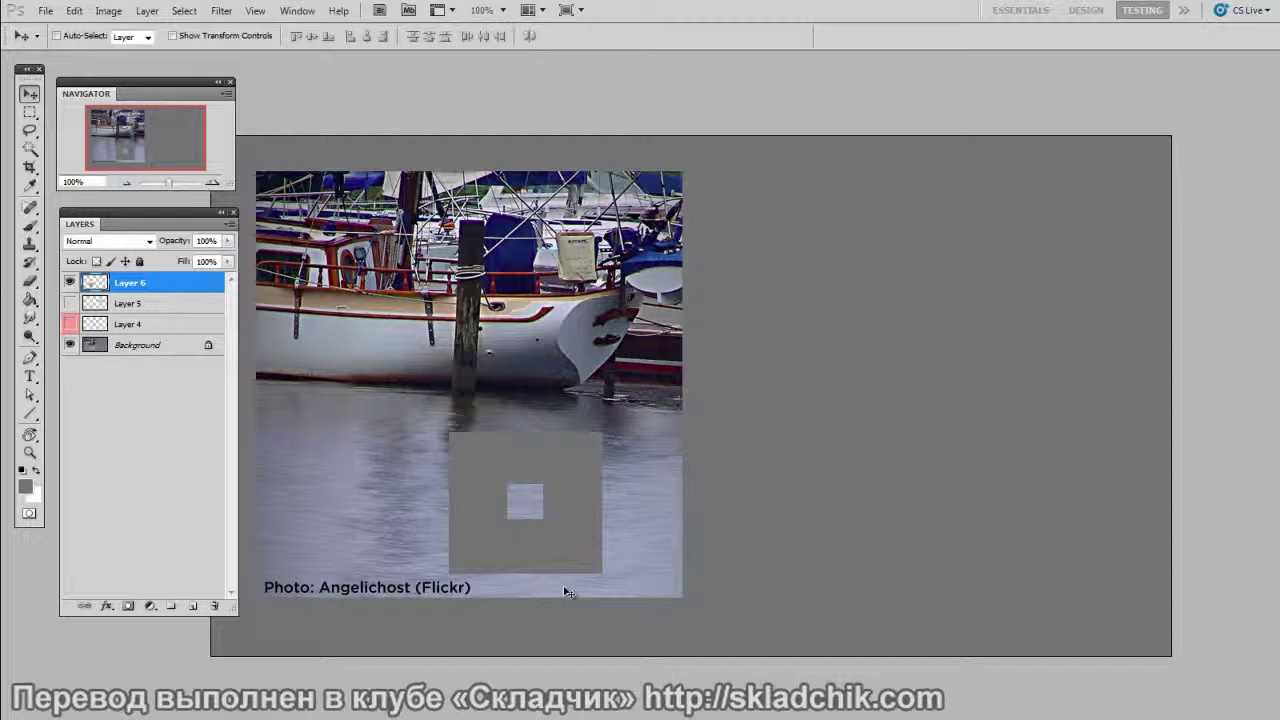
left_click_drag(564, 525, 578, 517)
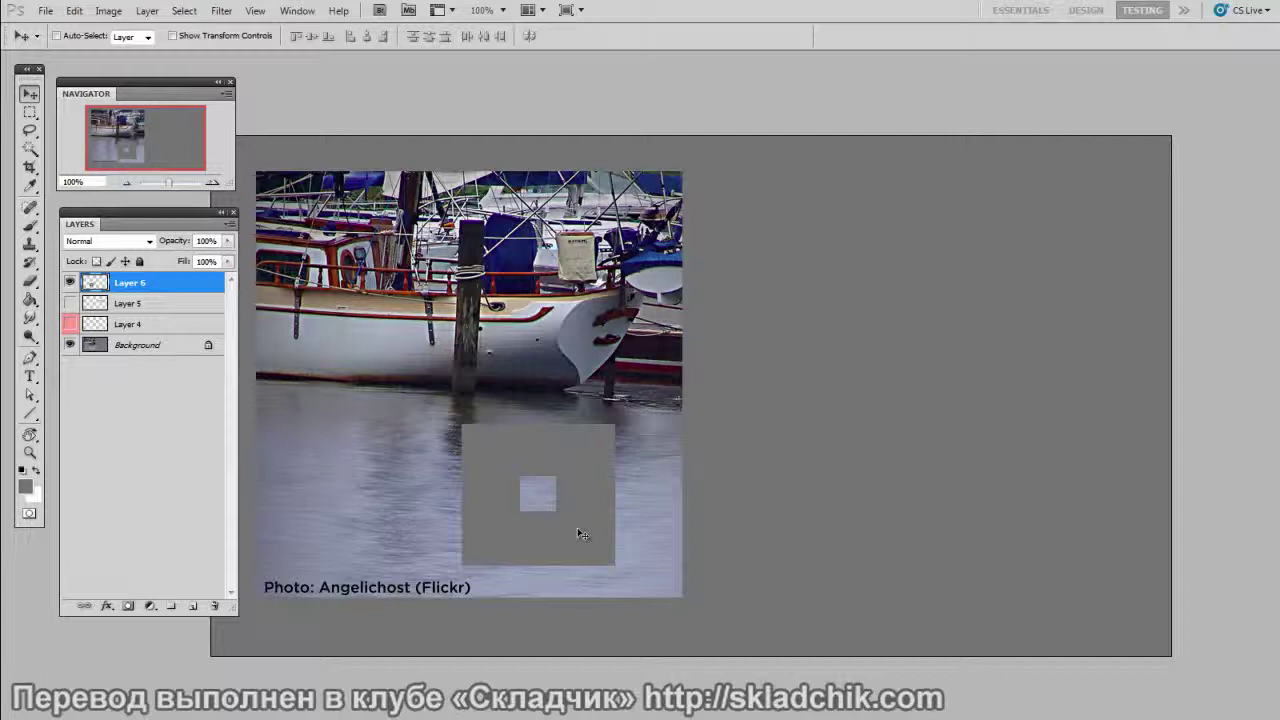
left_click_drag(582, 535, 604, 515)
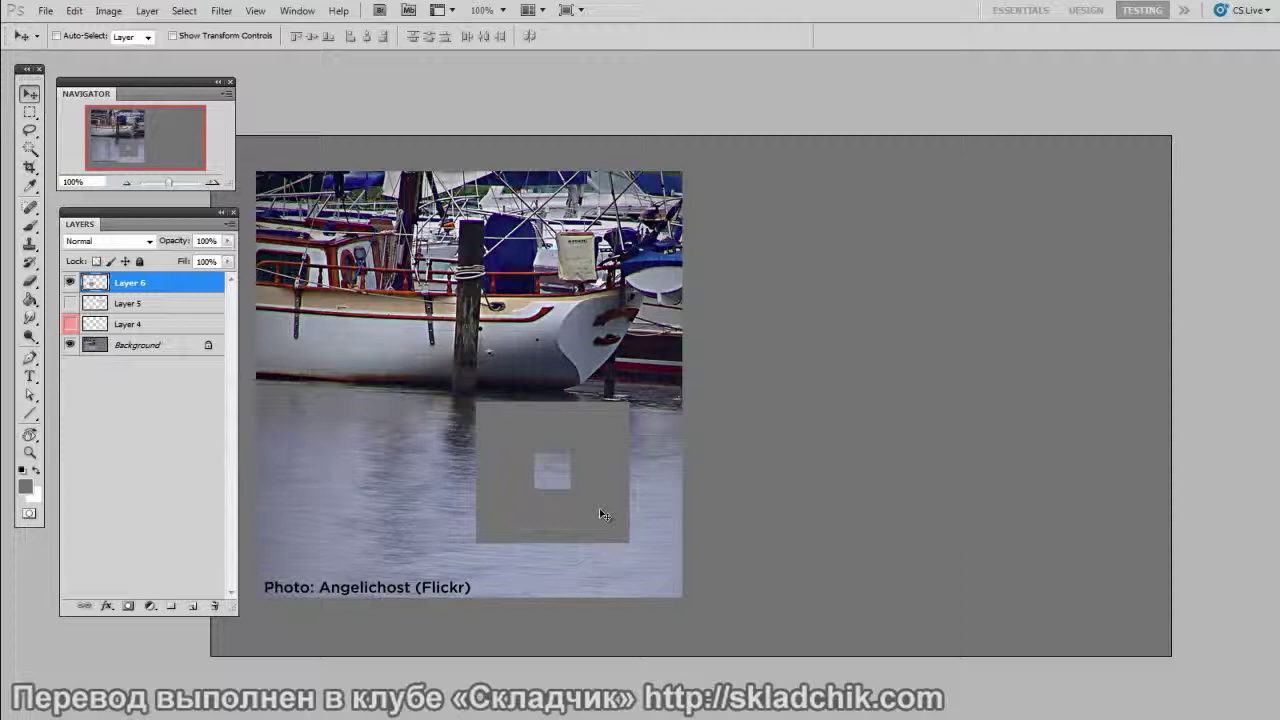
Hide Layer 6 with the grey frame and show Layer 4 with the black square outline
left_click(69, 283)
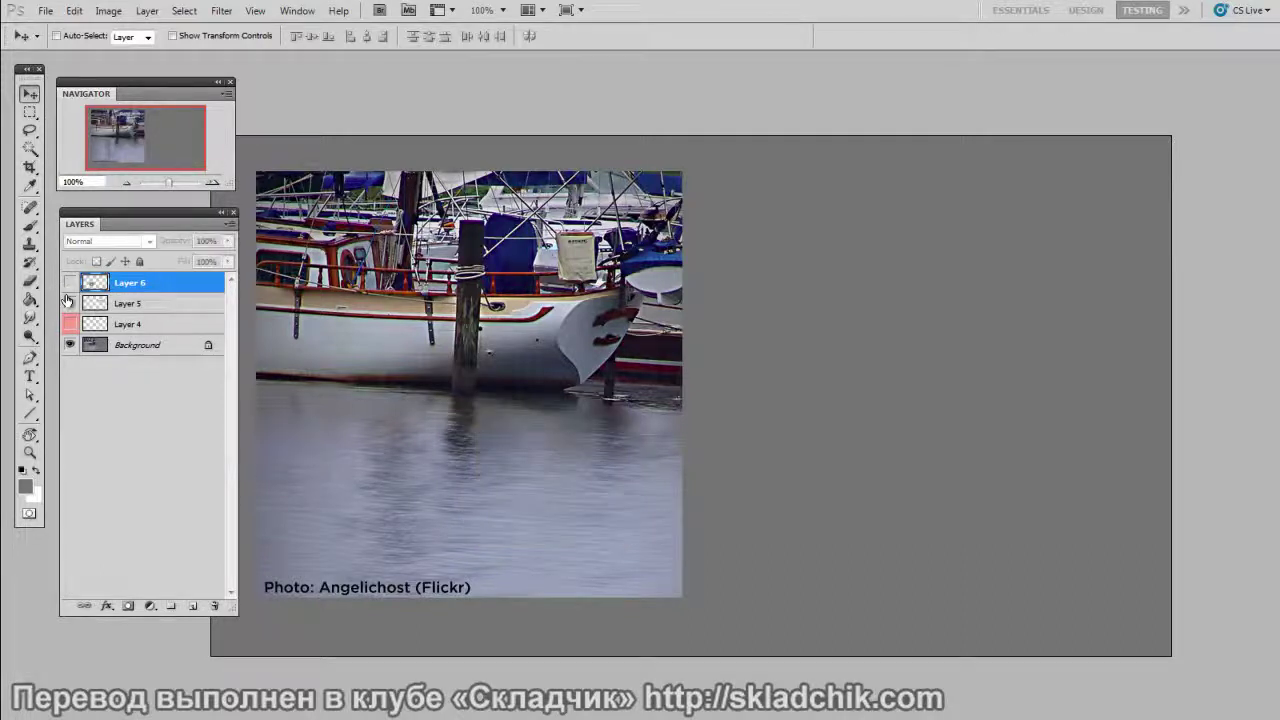
left_click(69, 324)
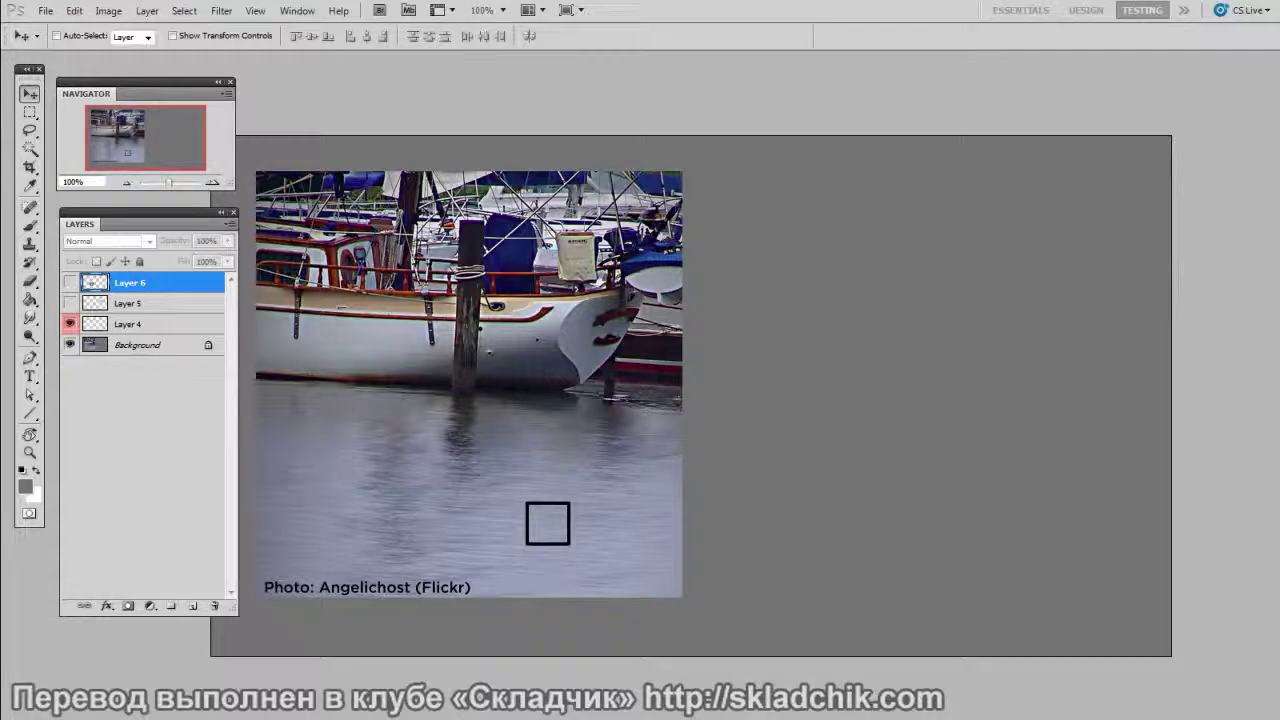